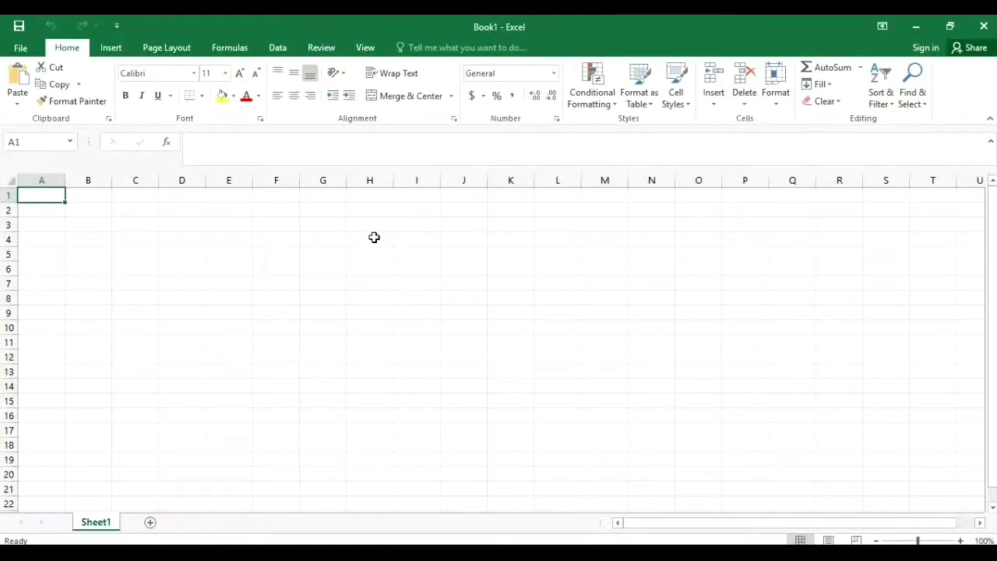
# Enter the amount 5000 in cell H3
pyautogui.click(379, 224)
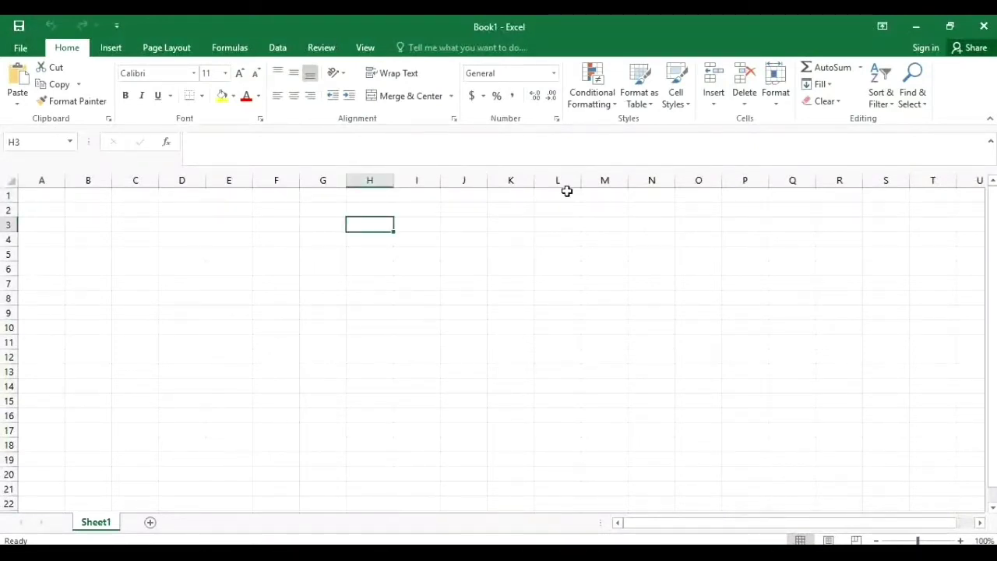
pyautogui.write('50000')
pyautogui.press('BackSpace')
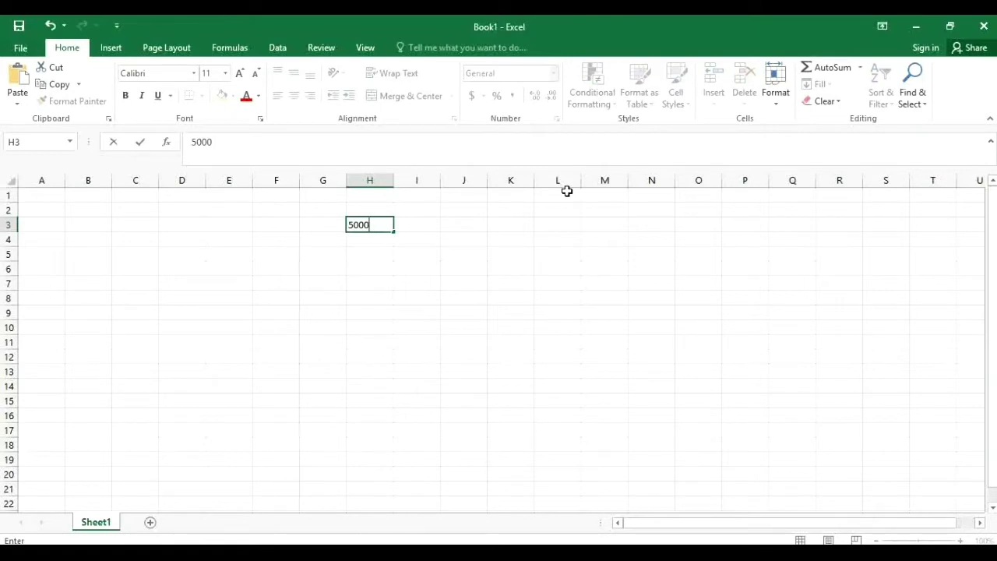
pyautogui.press('Return')
# Enter 'Five Thousand Pesos Only' in cell C5
pyautogui.click(134, 252)
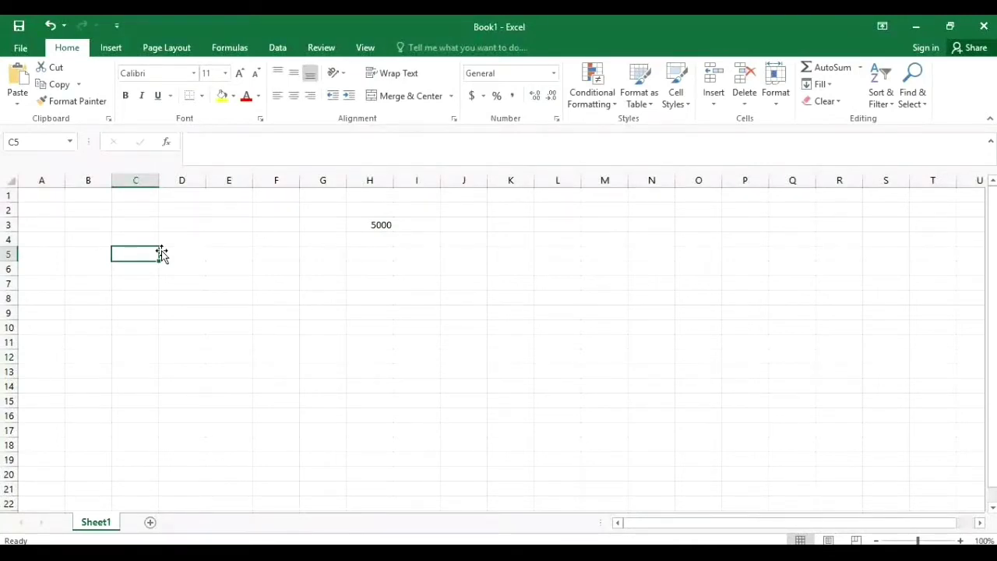
pyautogui.write('f')
pyautogui.write('i=')
pyautogui.press('BackSpace')
pyautogui.press('BackSpace')
pyautogui.press('BackSpace')
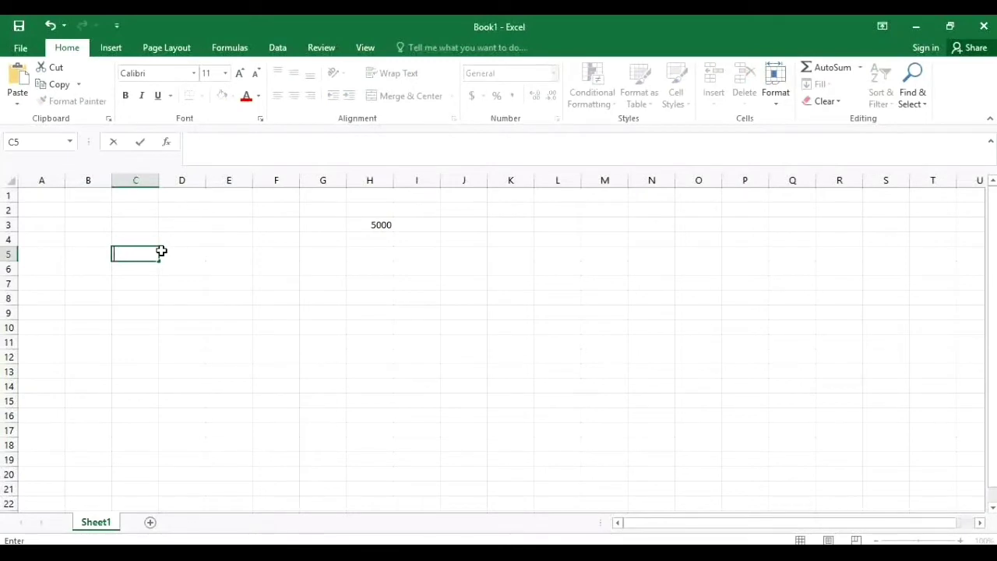
pyautogui.write('Five')
pyautogui.write(' Th')
pyautogui.write('ousand P')
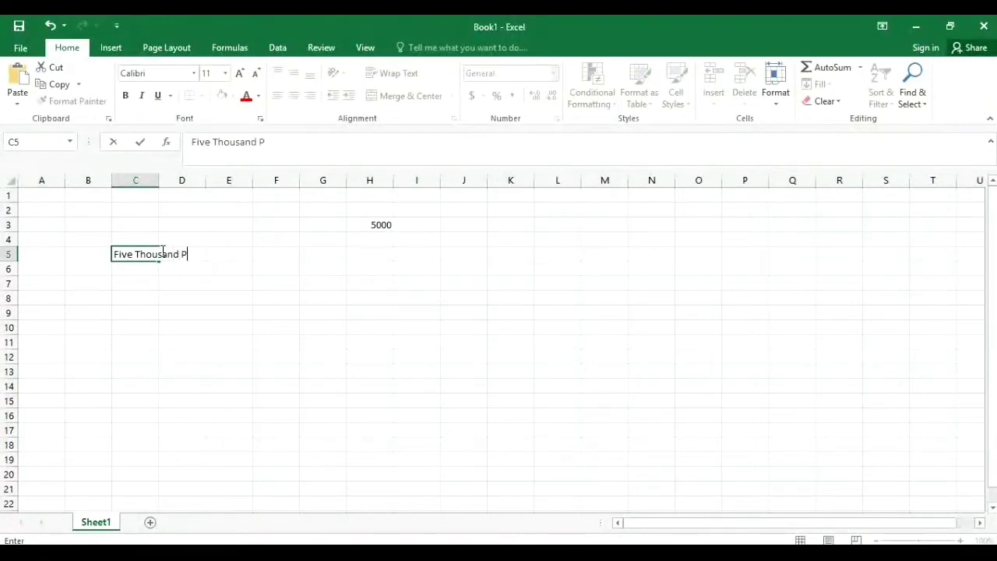
pyautogui.write('e')
pyautogui.write('sos')
pyautogui.write(' Inly')
pyautogui.press('BackSpace')
pyautogui.press('BackSpace')
pyautogui.press('BackSpace')
pyautogui.press('BackSpace')
pyautogui.write('Onl')
pyautogui.write('y')
pyautogui.press('Return')
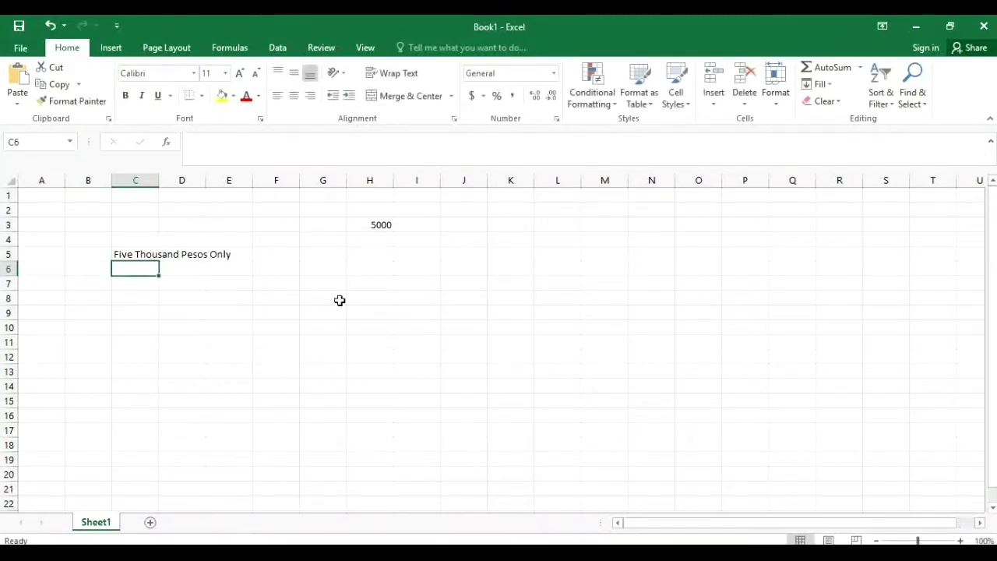
pyautogui.click(340, 300)
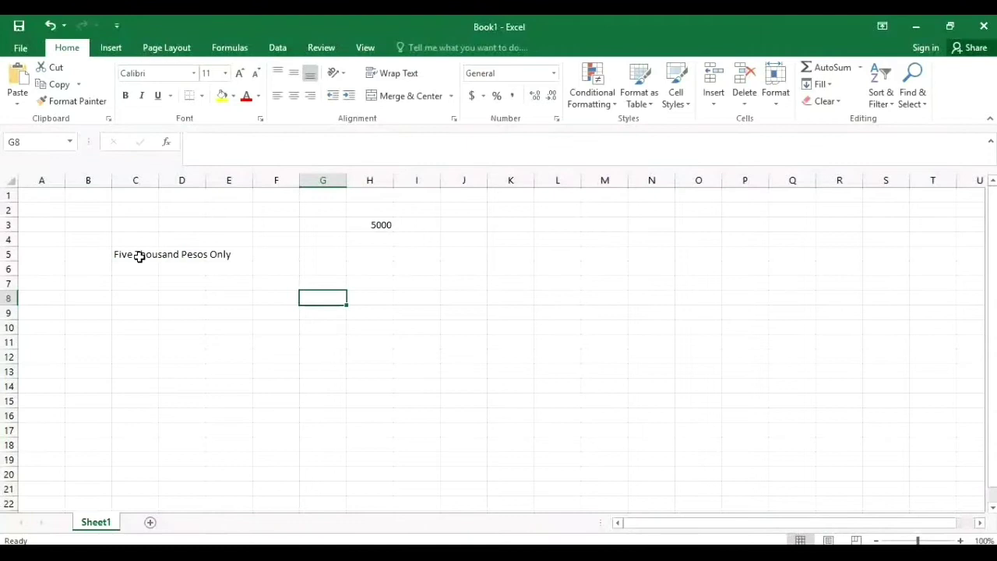
pyautogui.click(138, 257)
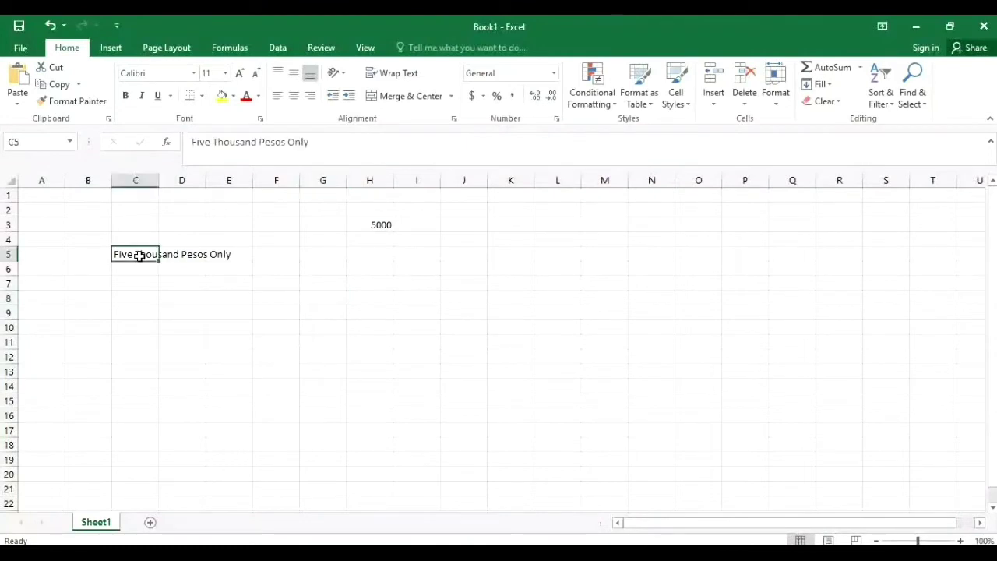
pyautogui.click(374, 226)
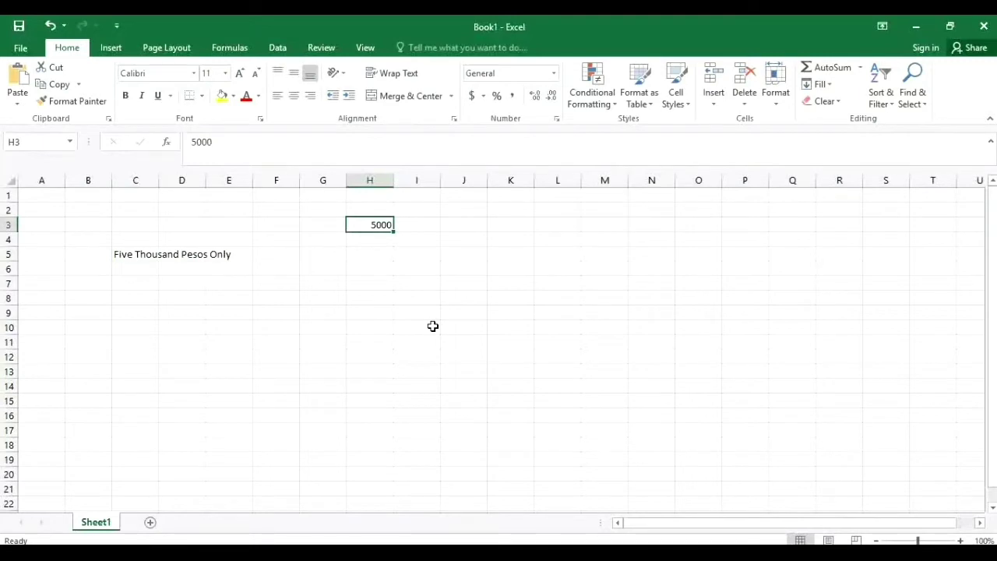
pyautogui.click(140, 257)
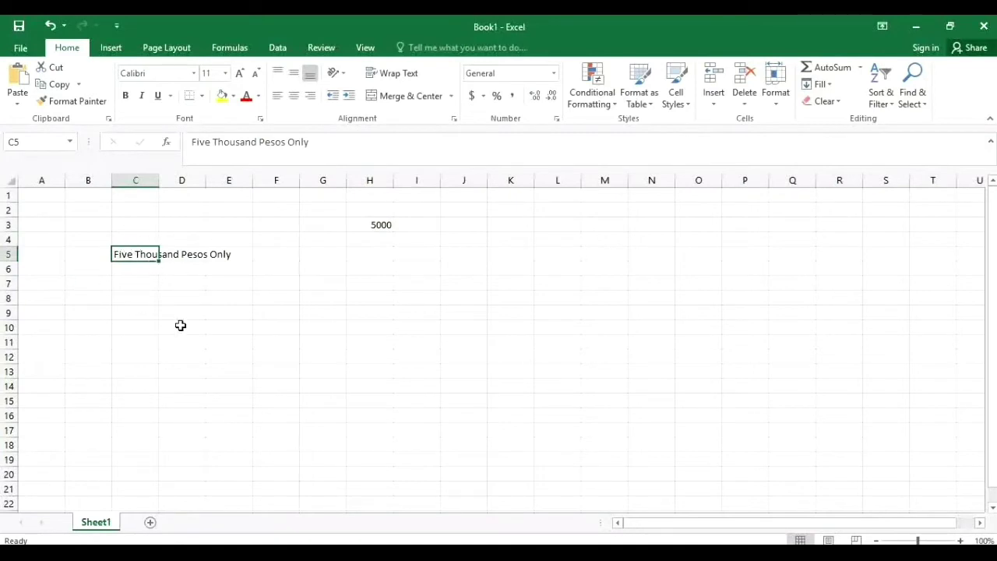
pyautogui.click(380, 225)
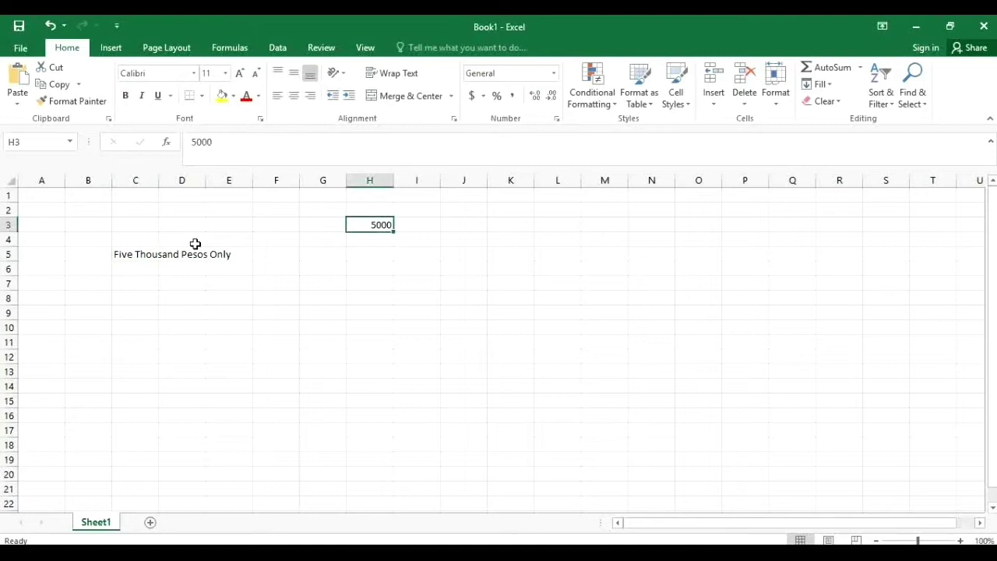
pyautogui.click(256, 313)
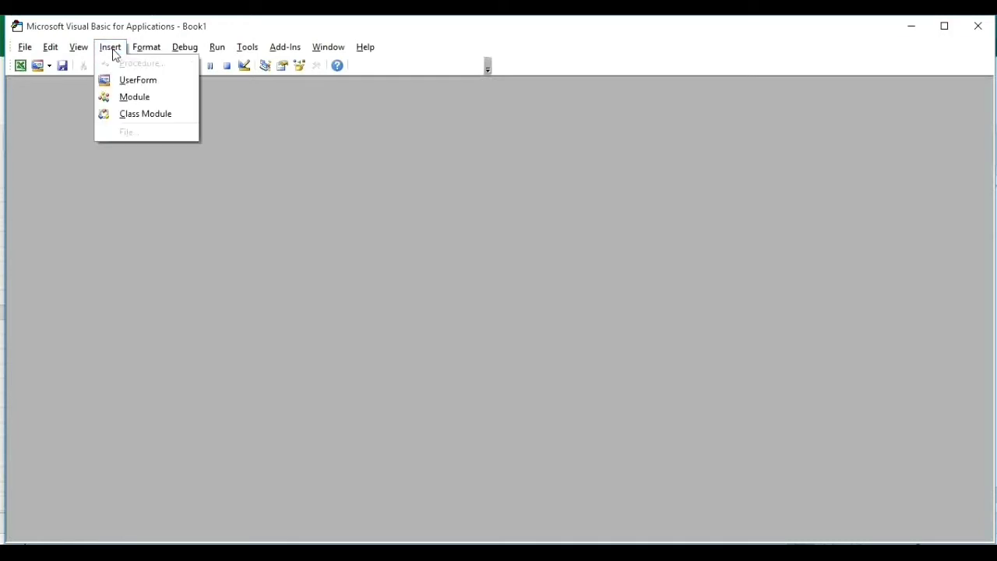
# Insert a new module with the pasted SpellNumber code, then close the VBA editor
pyautogui.click(148, 97)
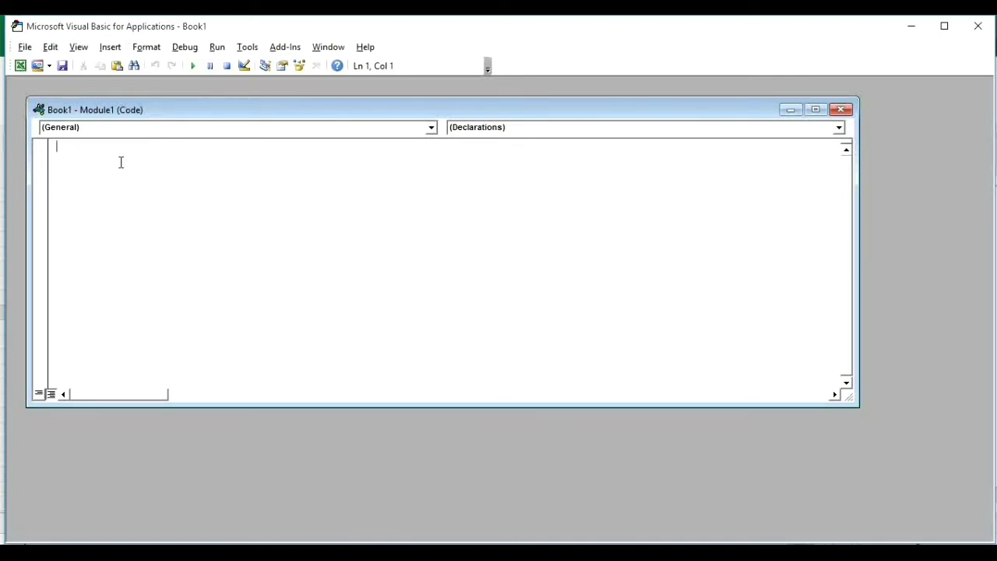
pyautogui.hotkey('ctrl', 'v')
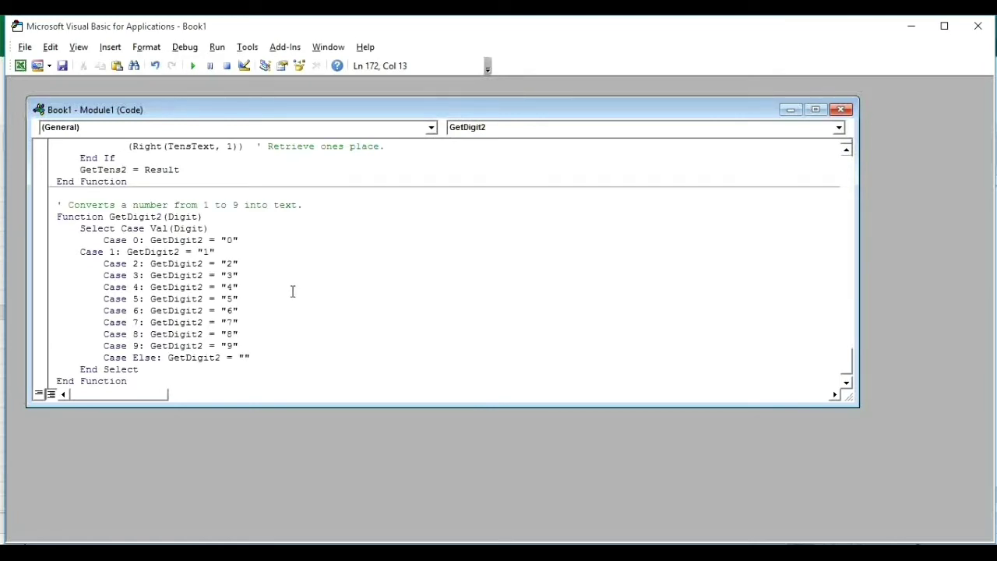
pyautogui.click(841, 109)
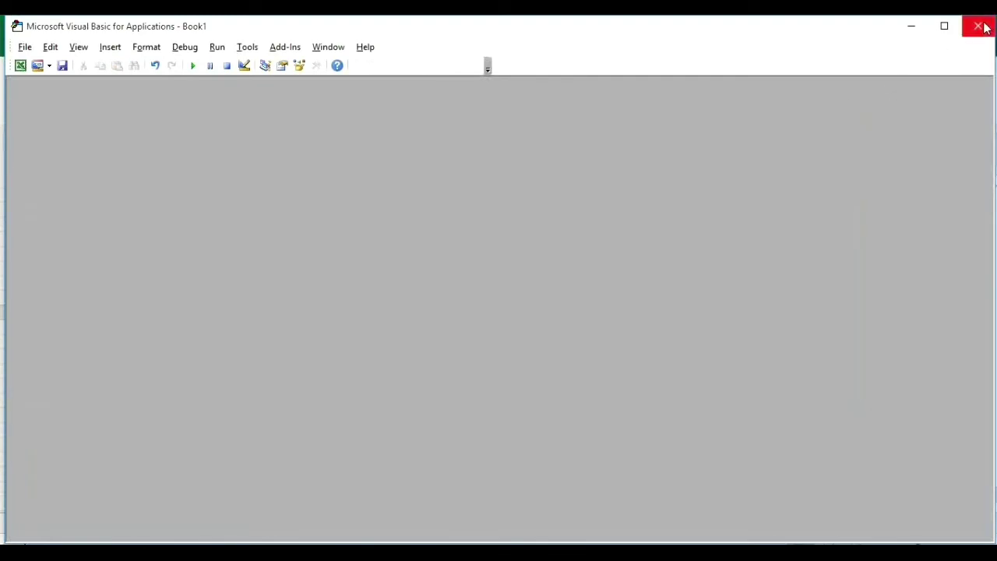
pyautogui.click(979, 27)
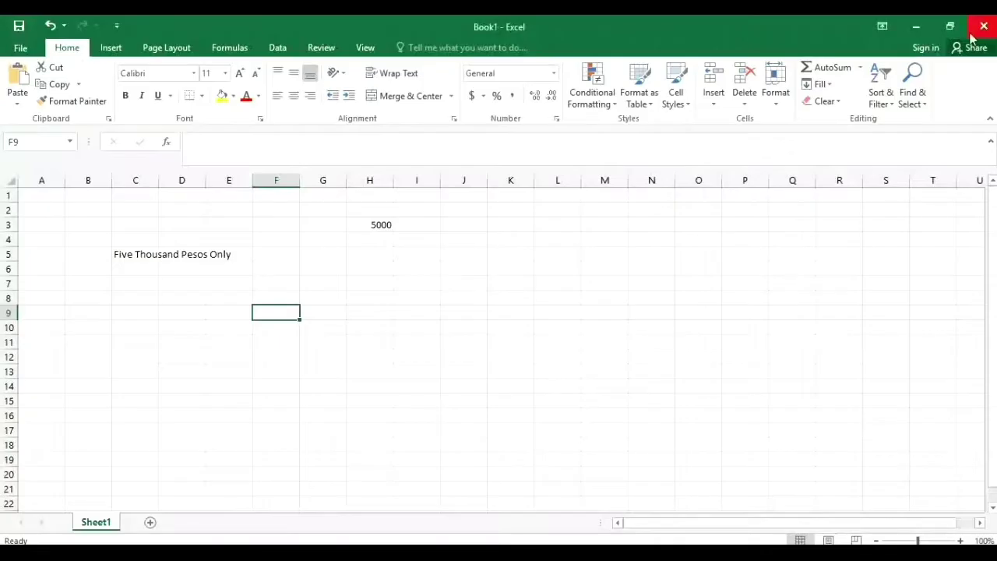
# Replace C5's text with the formula =spellnumber(H3)
pyautogui.click(141, 253)
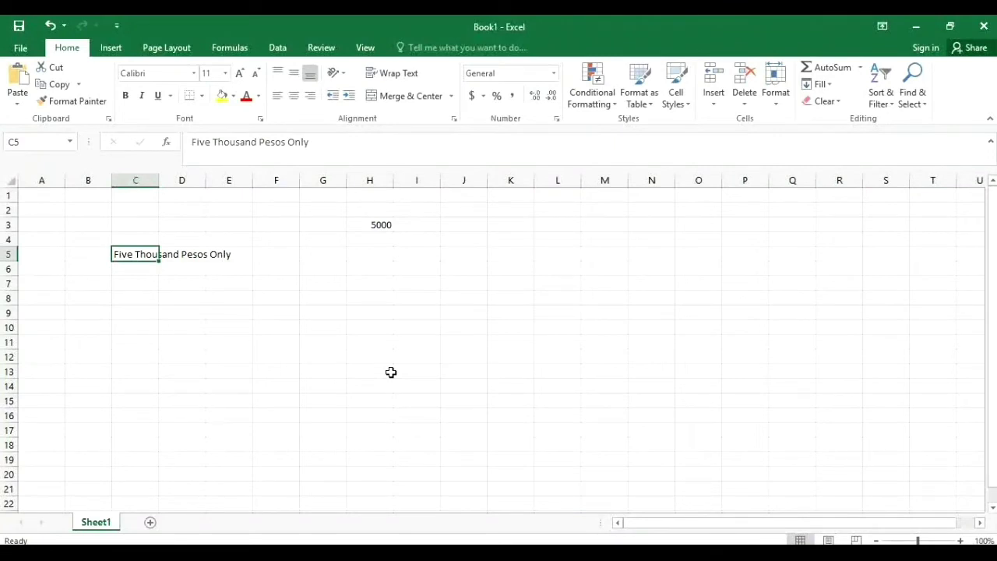
pyautogui.write('=')
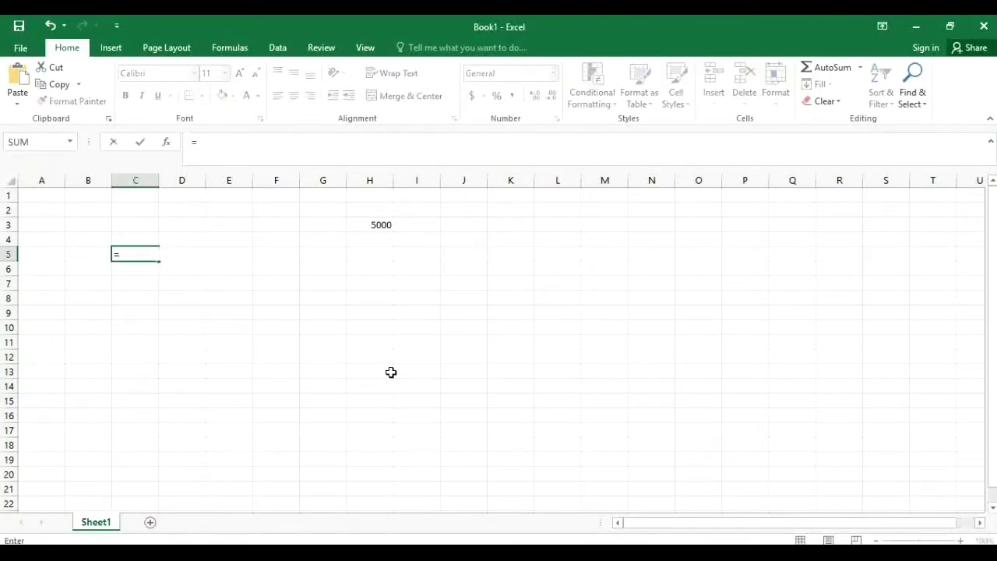
pyautogui.write('sp')
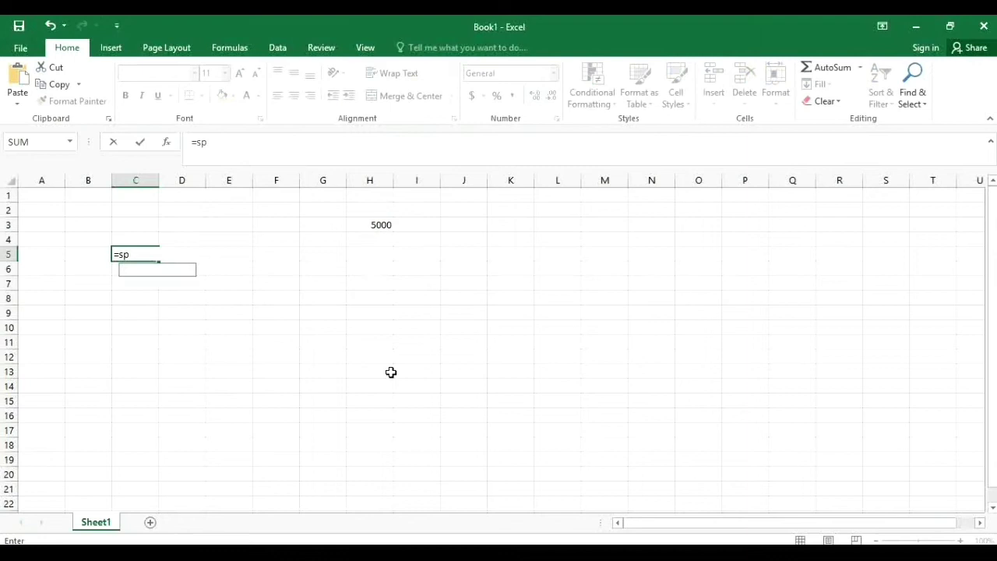
pyautogui.write('ellnumber')
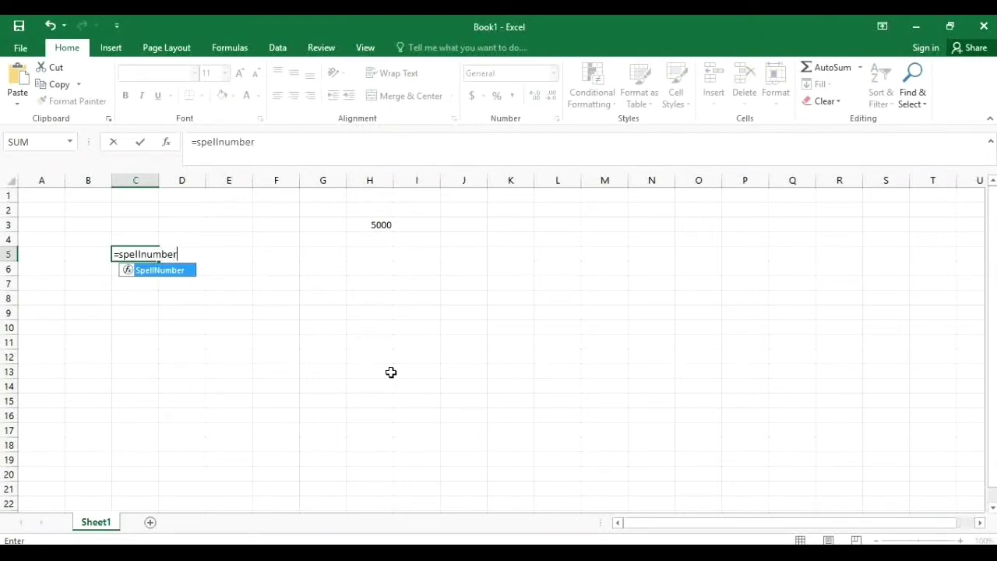
pyautogui.write('(')
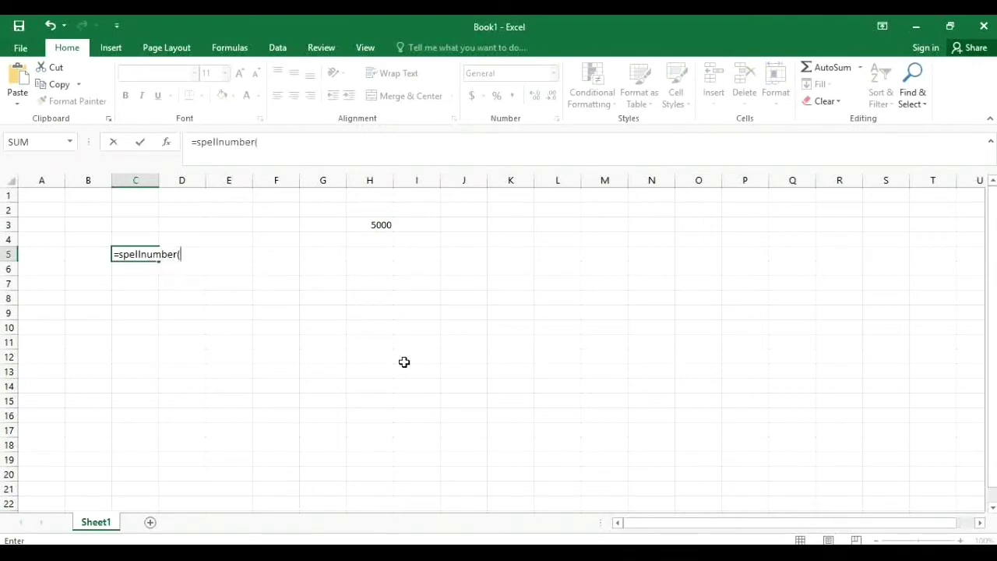
pyautogui.click(381, 225)
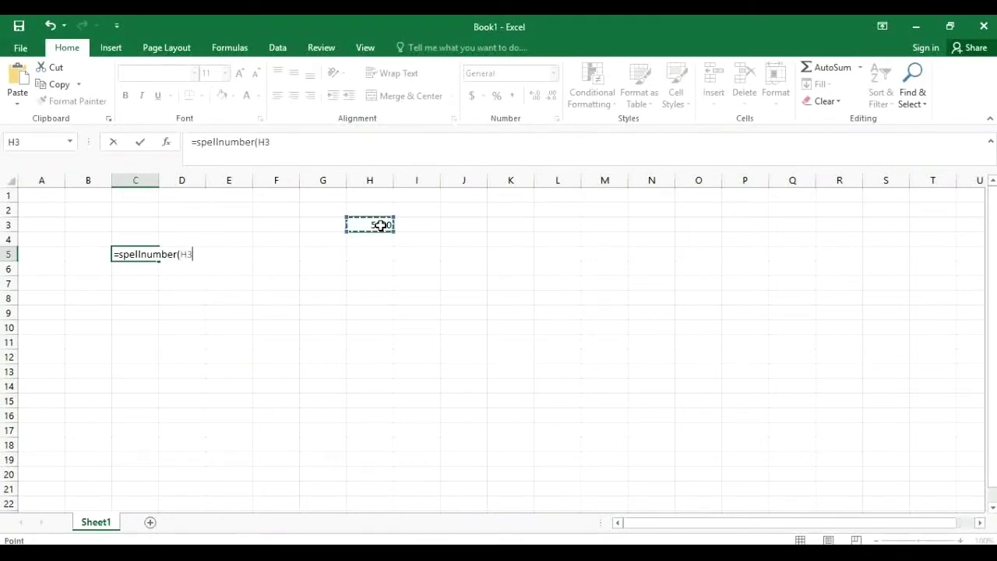
pyautogui.write(')')
pyautogui.press('Return')
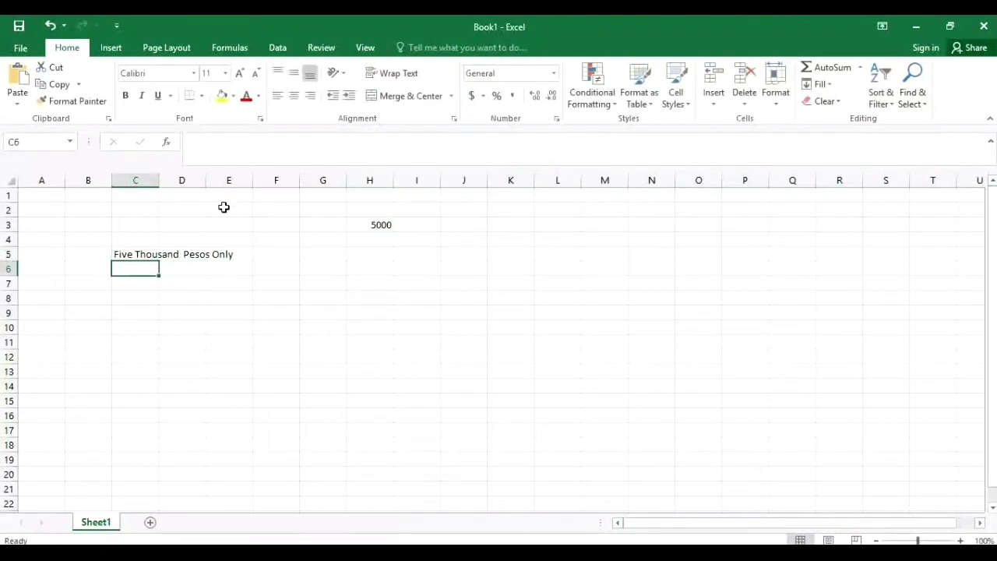
pyautogui.click(139, 255)
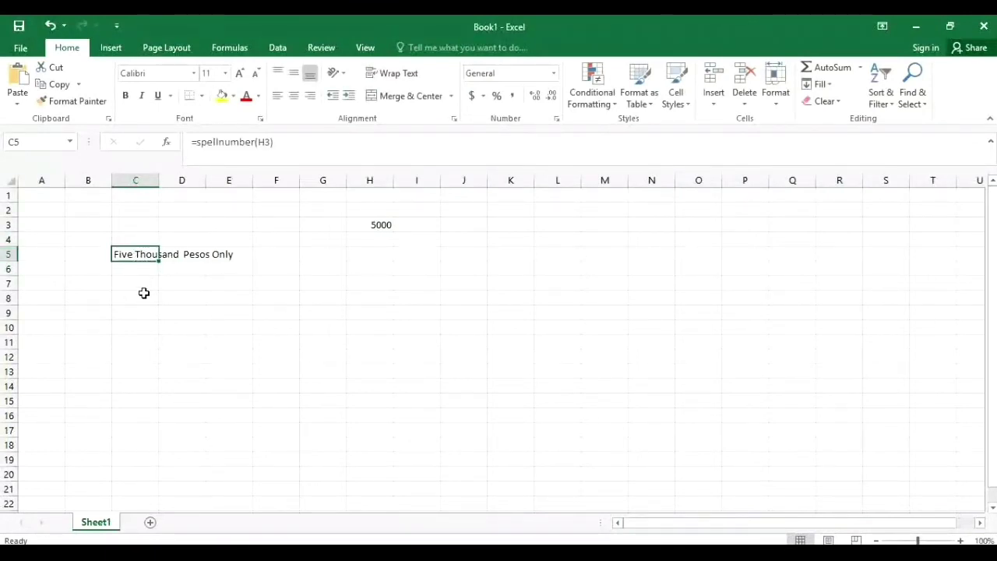
# Test H3 with 10000000, then set it to 5342987.65
pyautogui.click(368, 224)
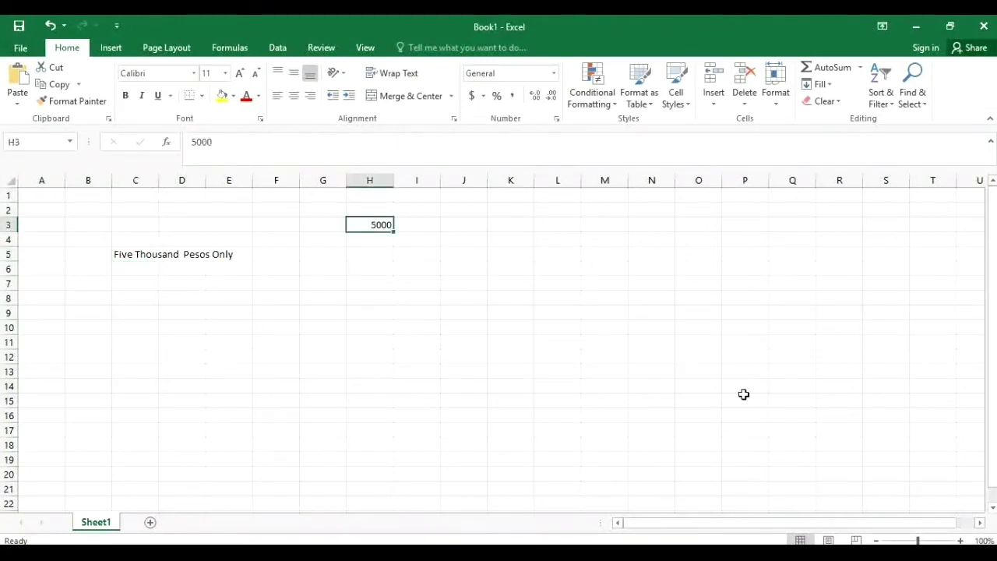
pyautogui.write('1000')
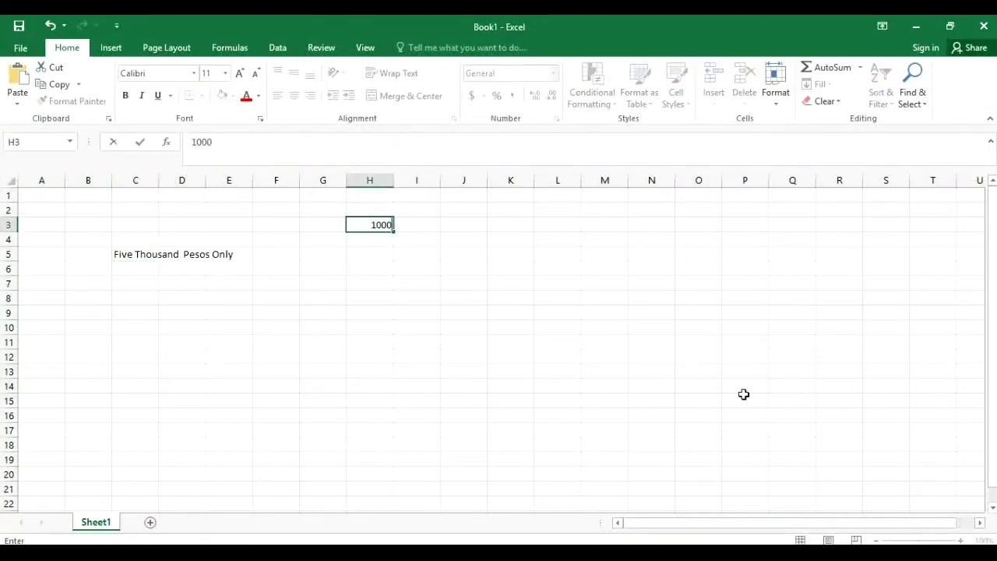
pyautogui.write('0000')
pyautogui.hotkey('ctrl', 'Return')
pyautogui.press('Return')
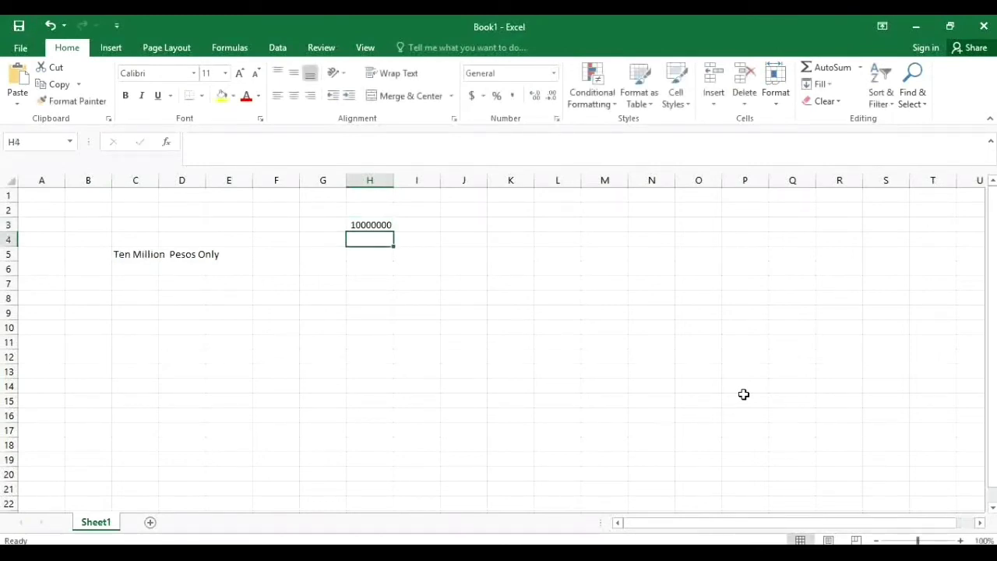
pyautogui.click(367, 227)
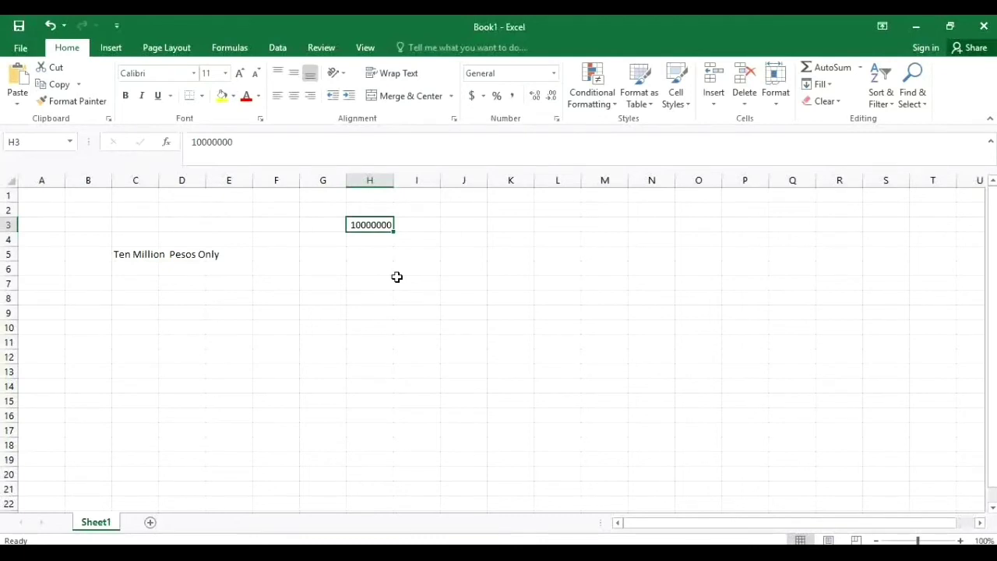
pyautogui.write('5342')
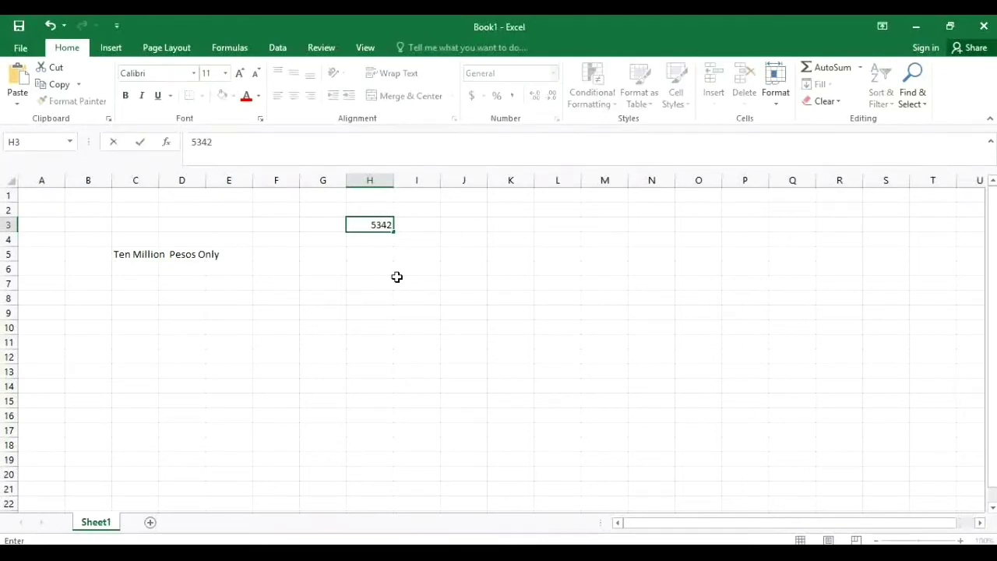
pyautogui.write('9')
pyautogui.write('87')
pyautogui.write('.')
pyautogui.write('65')
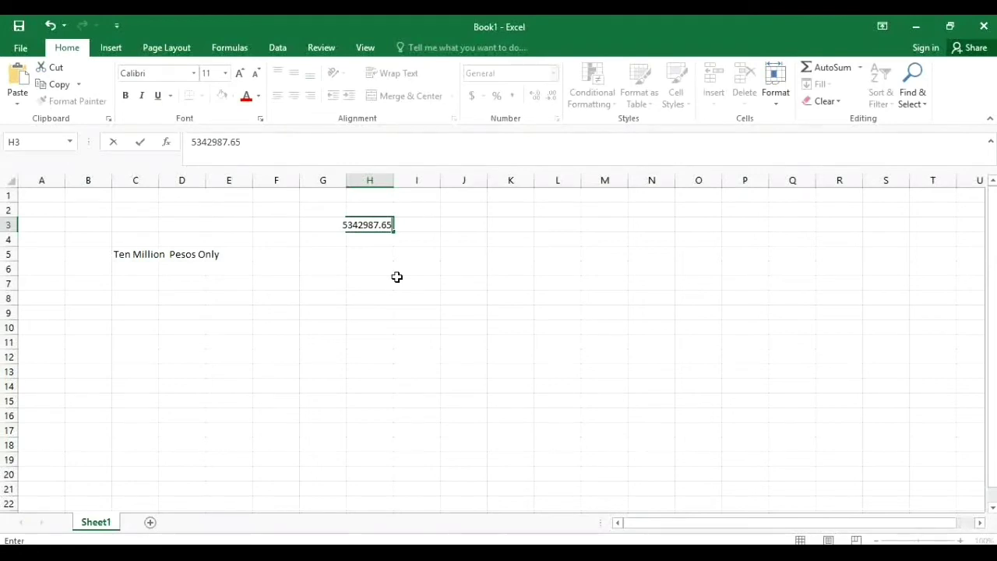
pyautogui.press('Return')
# Apply Comma Style to H3 so it reads 5,342,987.65
pyautogui.click(362, 226)
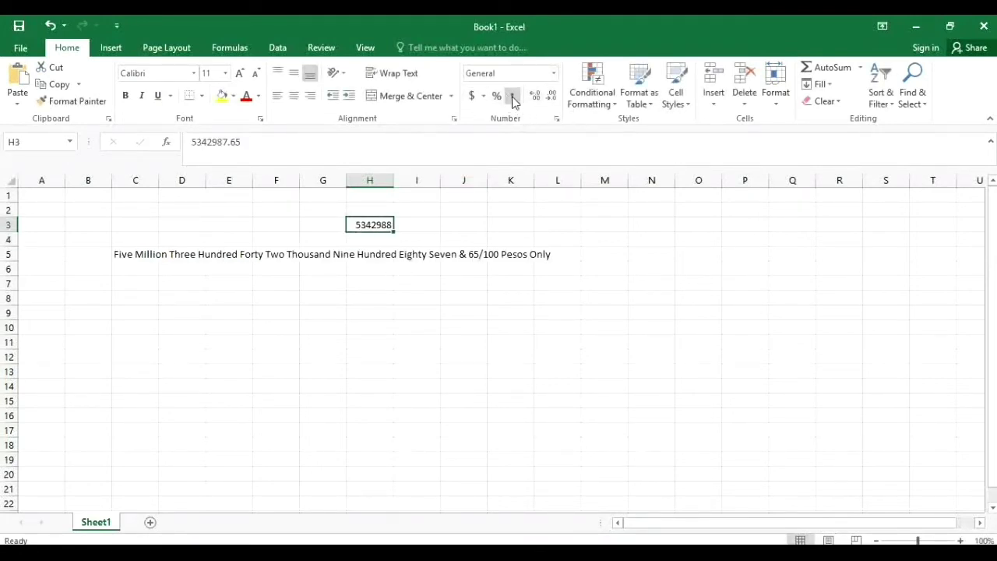
pyautogui.click(513, 95)
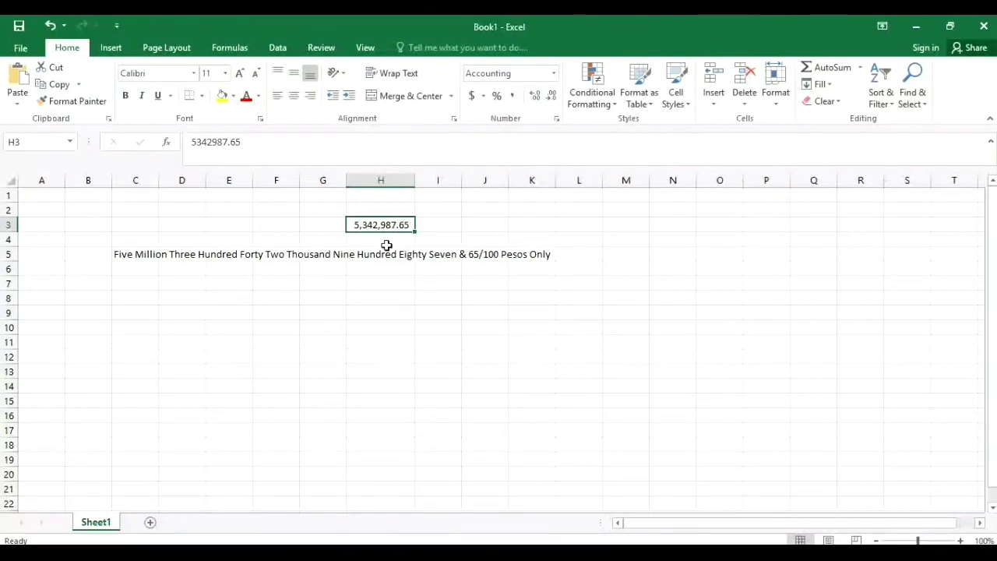
pyautogui.click(129, 255)
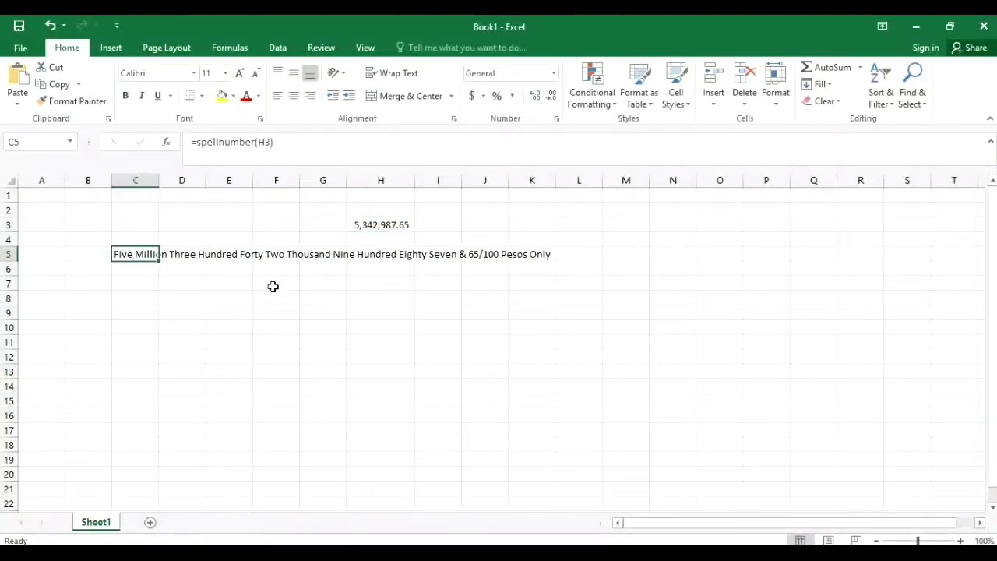
# Merge and center C5:G6 with wrap text on the spelled-out amount
pyautogui.moveTo(129, 254); pyautogui.dragTo(323, 272)
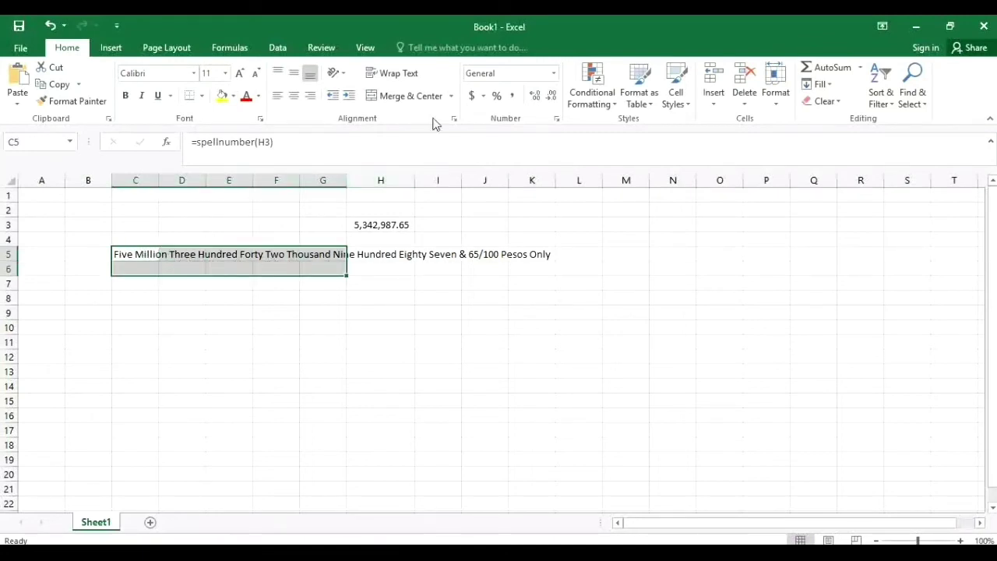
pyautogui.click(411, 95)
pyautogui.click(399, 73)
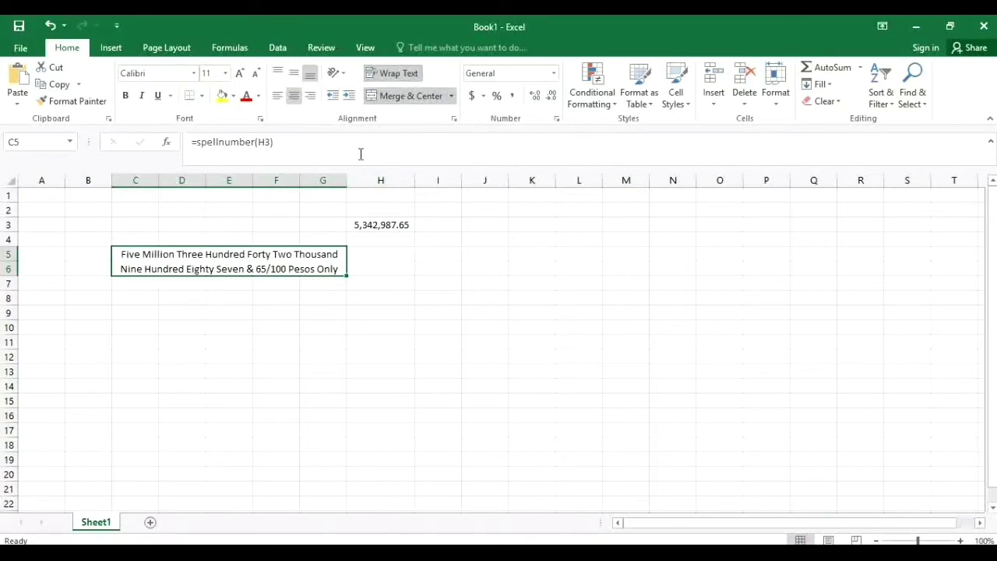
pyautogui.click(173, 309)
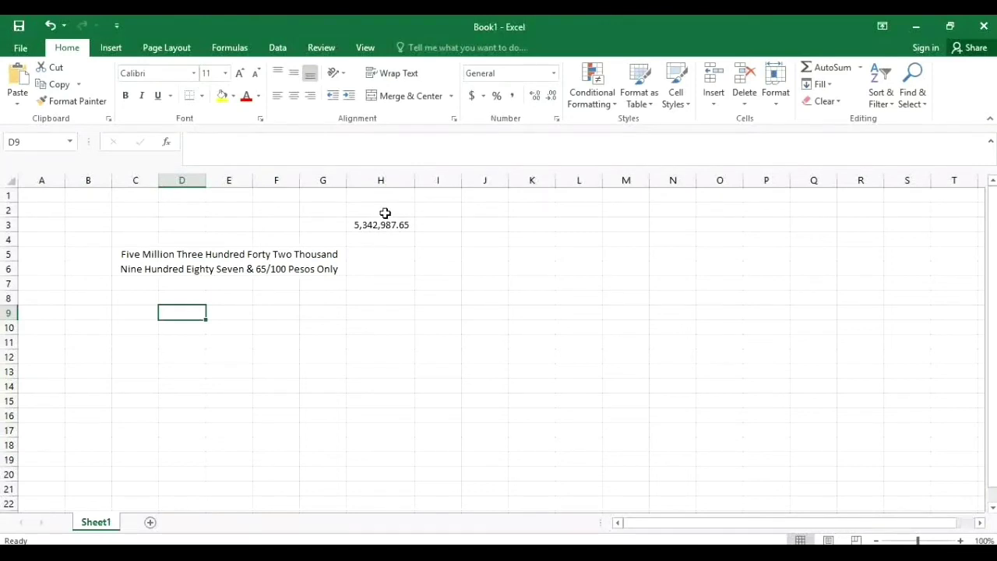
# Enter the date 'March 02, 2020' in cell H2
pyautogui.click(384, 212)
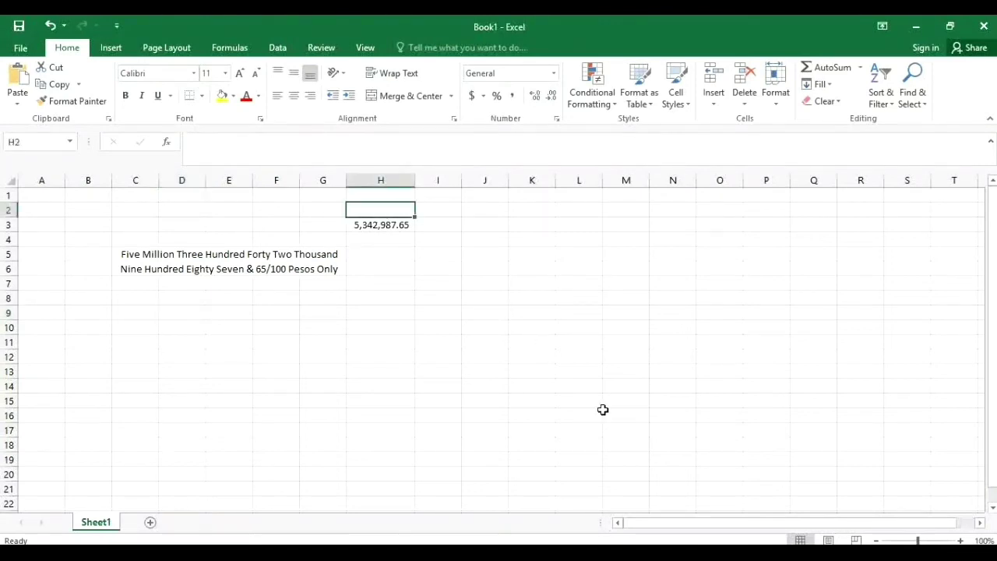
pyautogui.press('F2')
pyautogui.write('March')
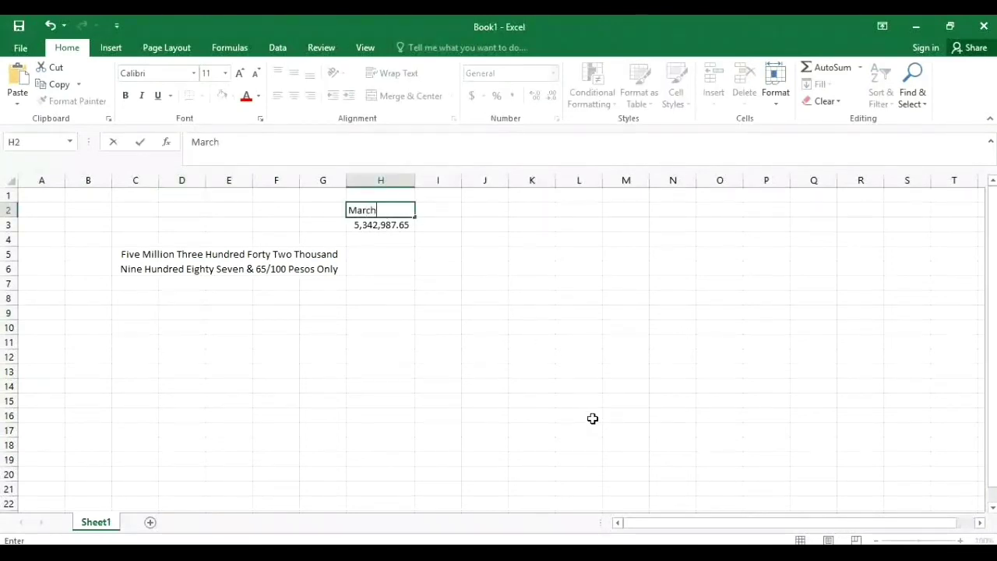
pyautogui.write(' 0')
pyautogui.write('2, 202')
pyautogui.write('0')
pyautogui.press('Return')
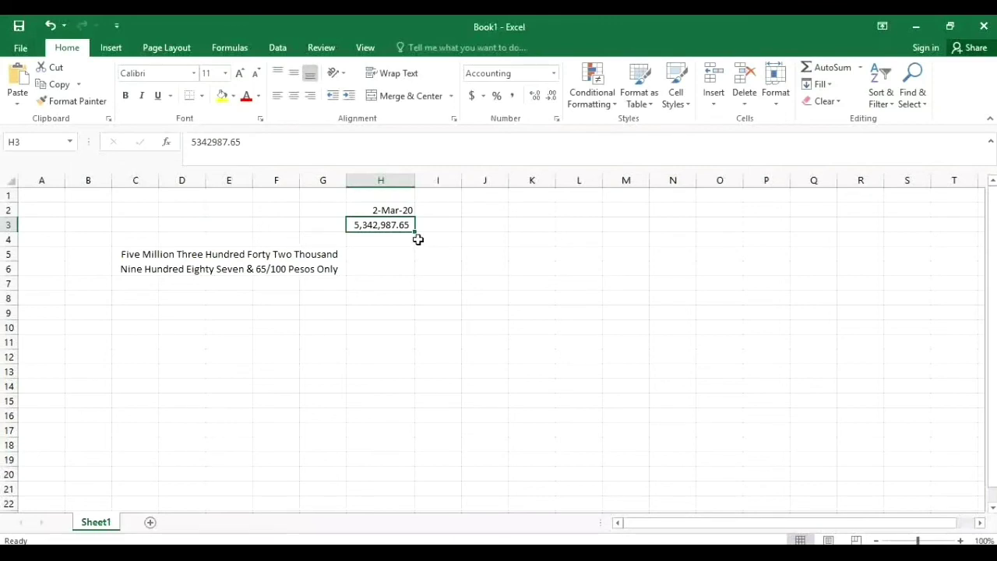
# Format H2 with the long 'March 14, 2012' date type
pyautogui.rightClick(396, 211)
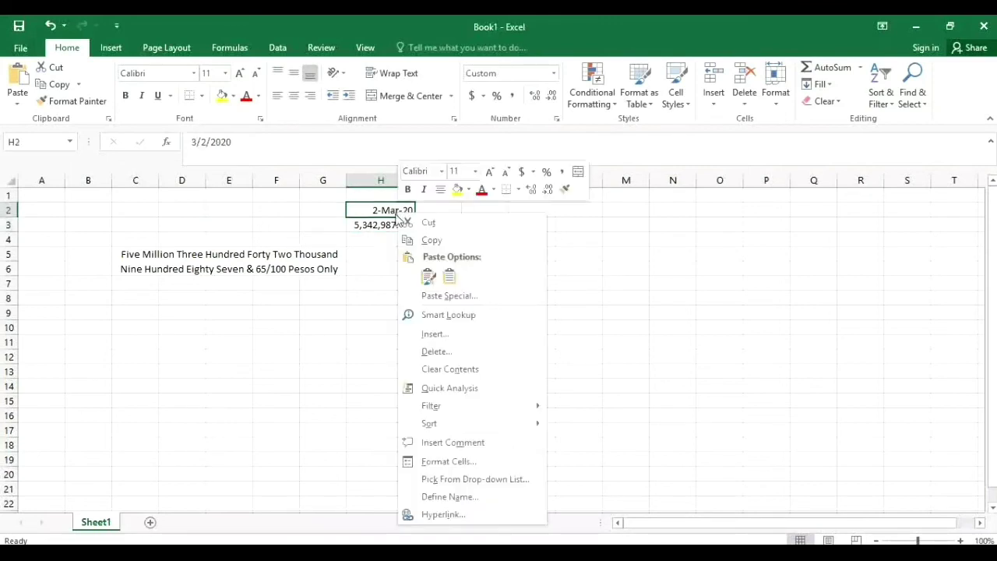
pyautogui.click(475, 463)
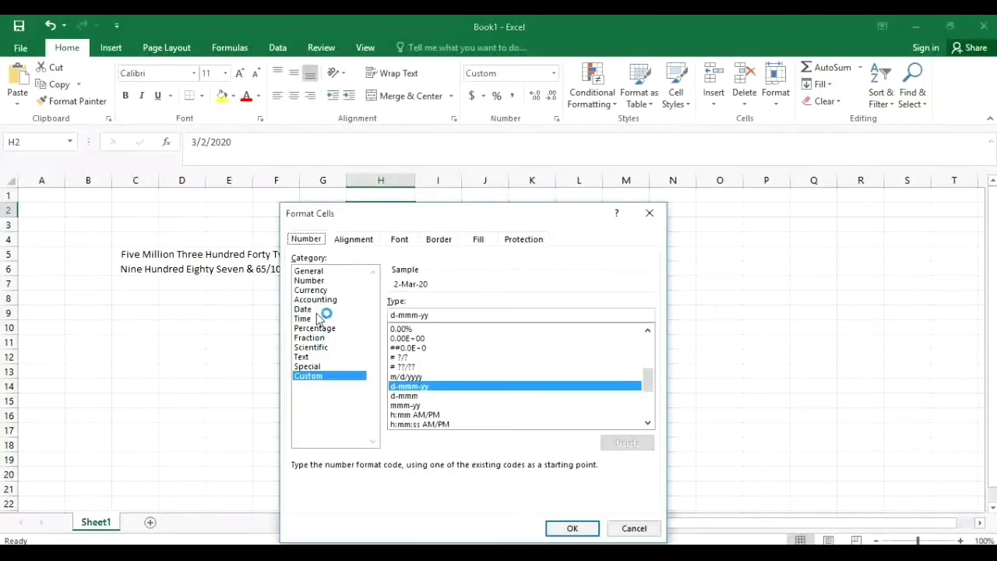
pyautogui.click(315, 310)
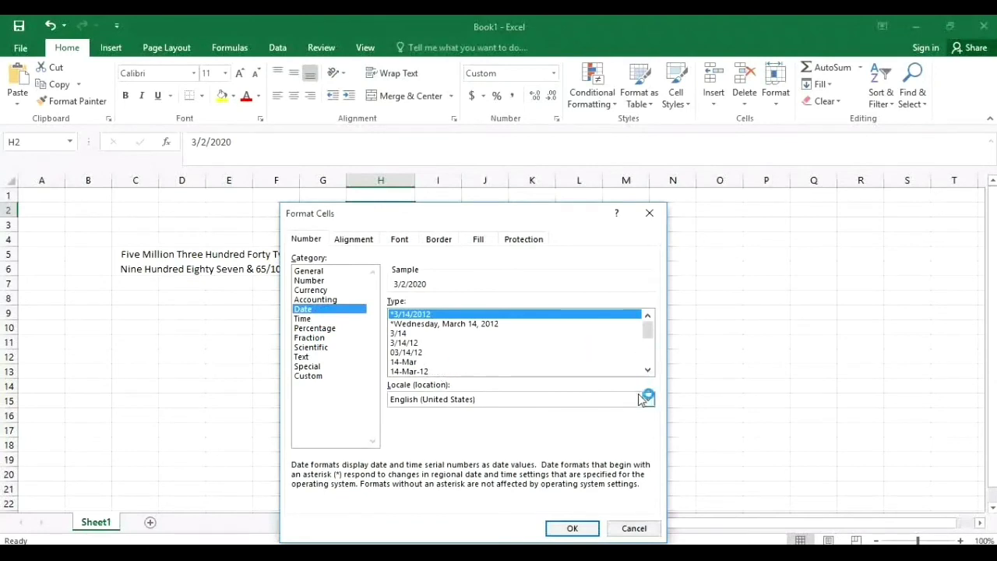
pyautogui.click(648, 370)
pyautogui.click(647, 371)
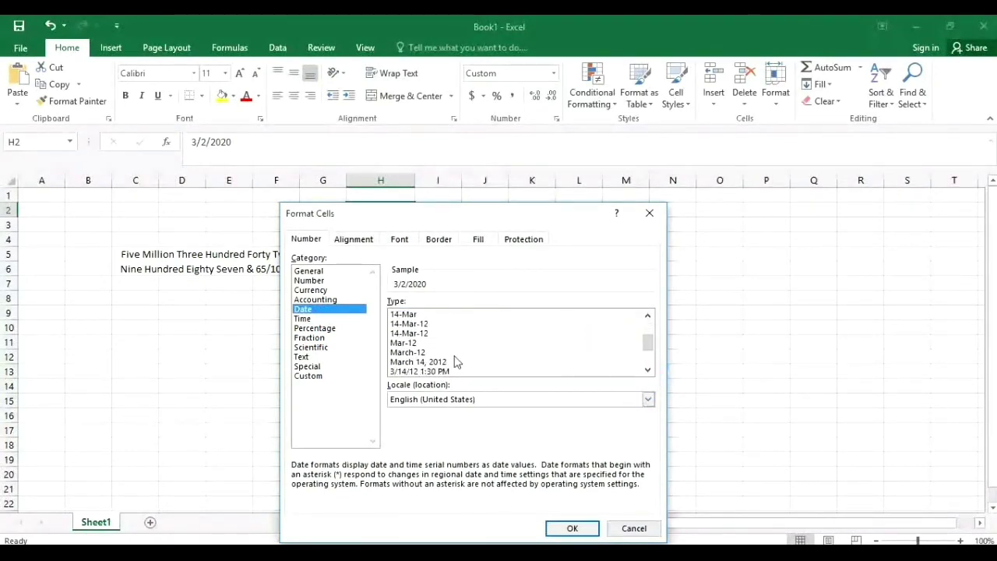
pyautogui.click(439, 362)
pyautogui.click(572, 528)
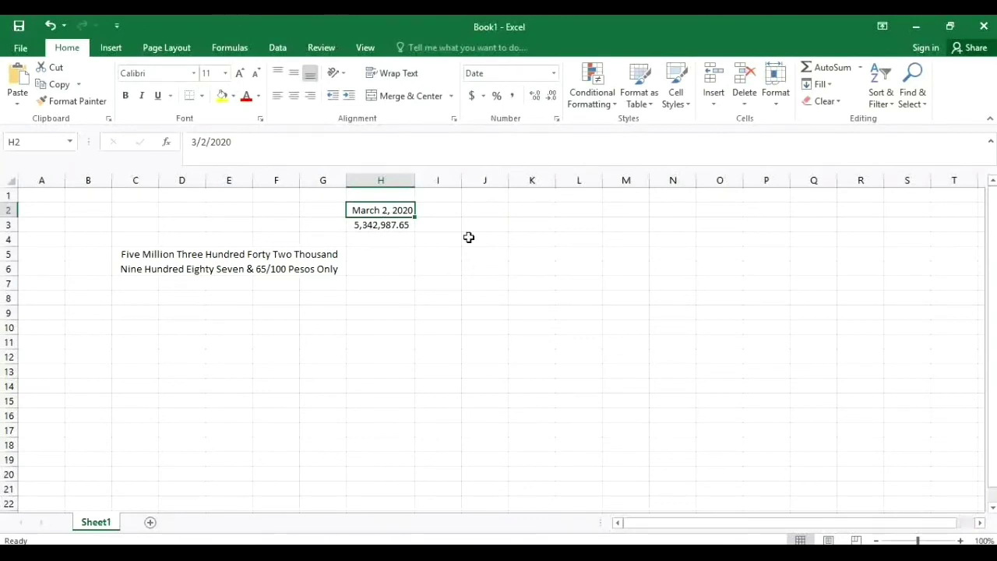
# Replace H2's typed date with the =today() formula
pyautogui.write('=tod')
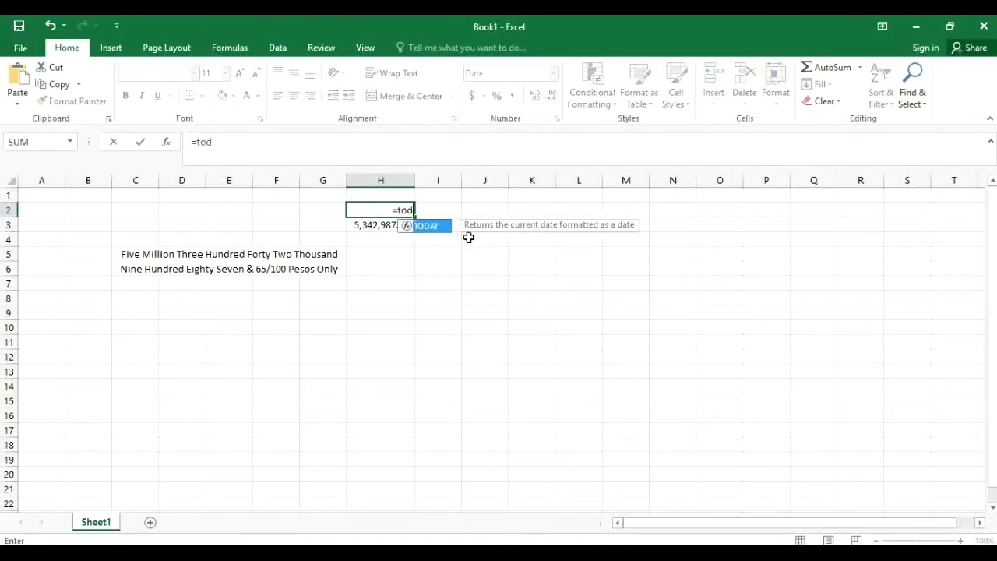
pyautogui.write('ay()')
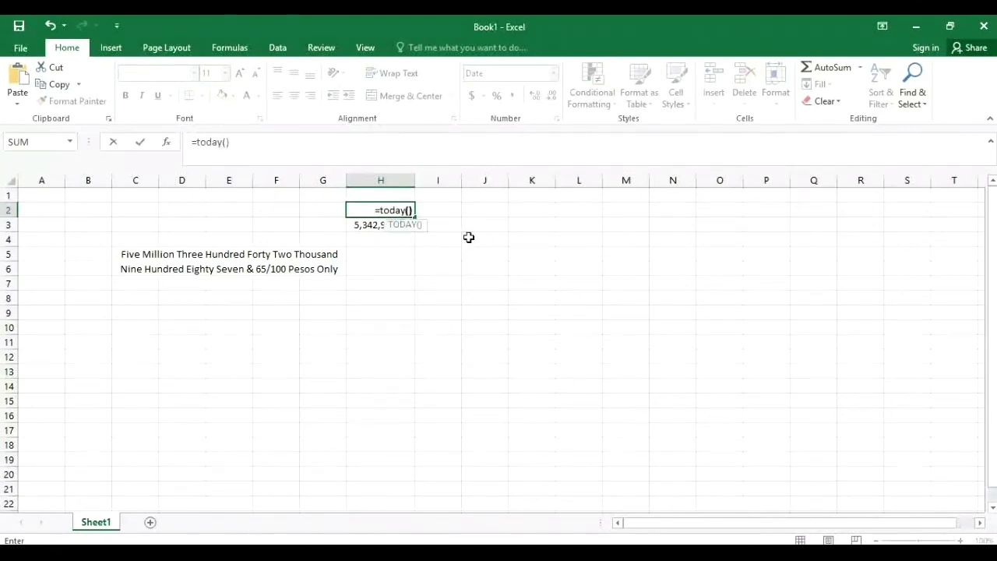
pyautogui.press('Return')
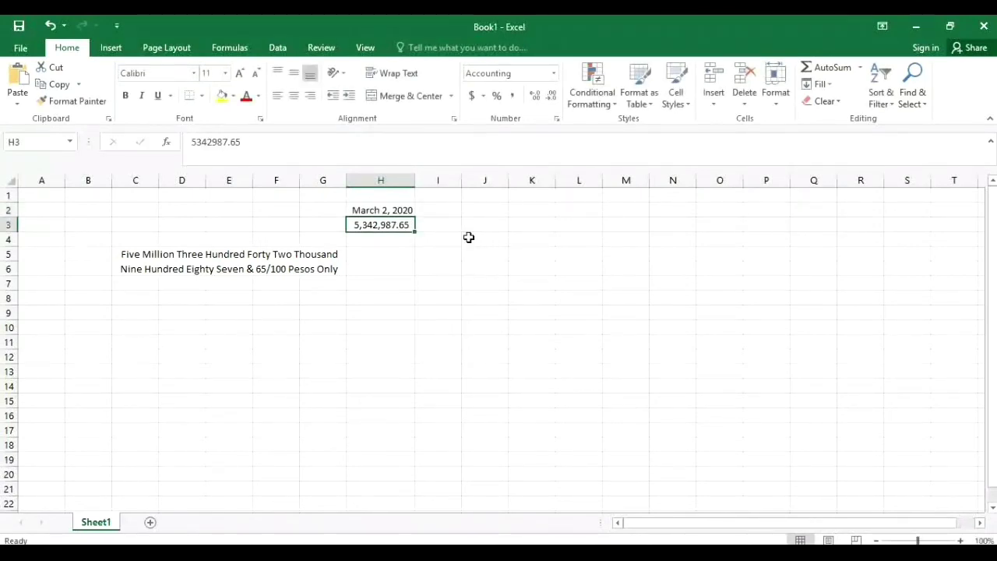
pyautogui.click(397, 211)
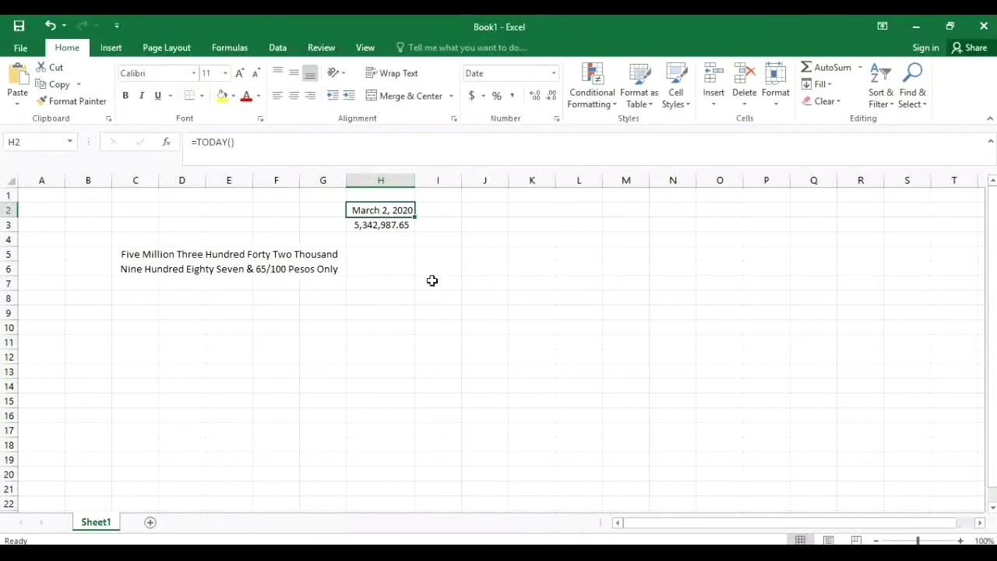
pyautogui.click(397, 271)
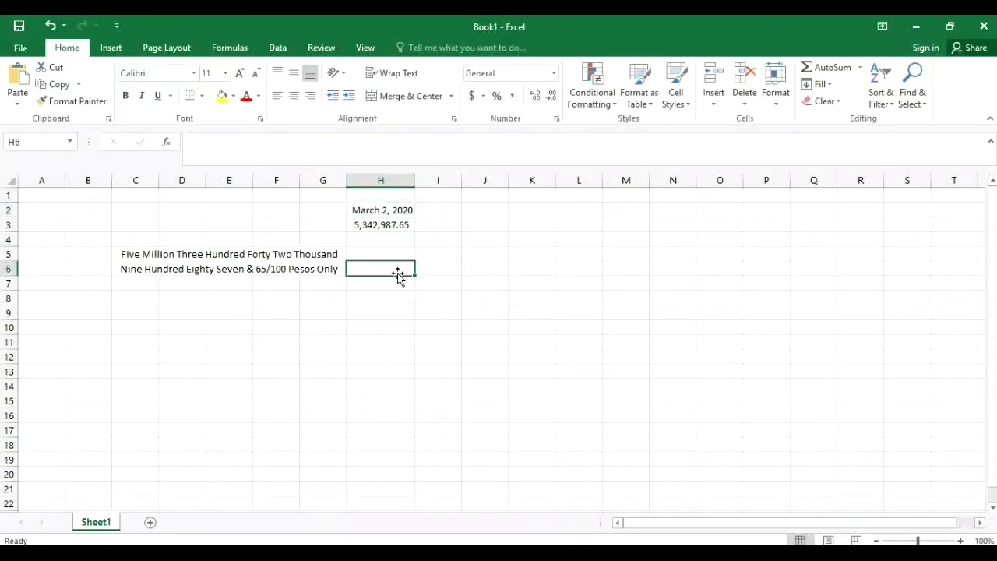